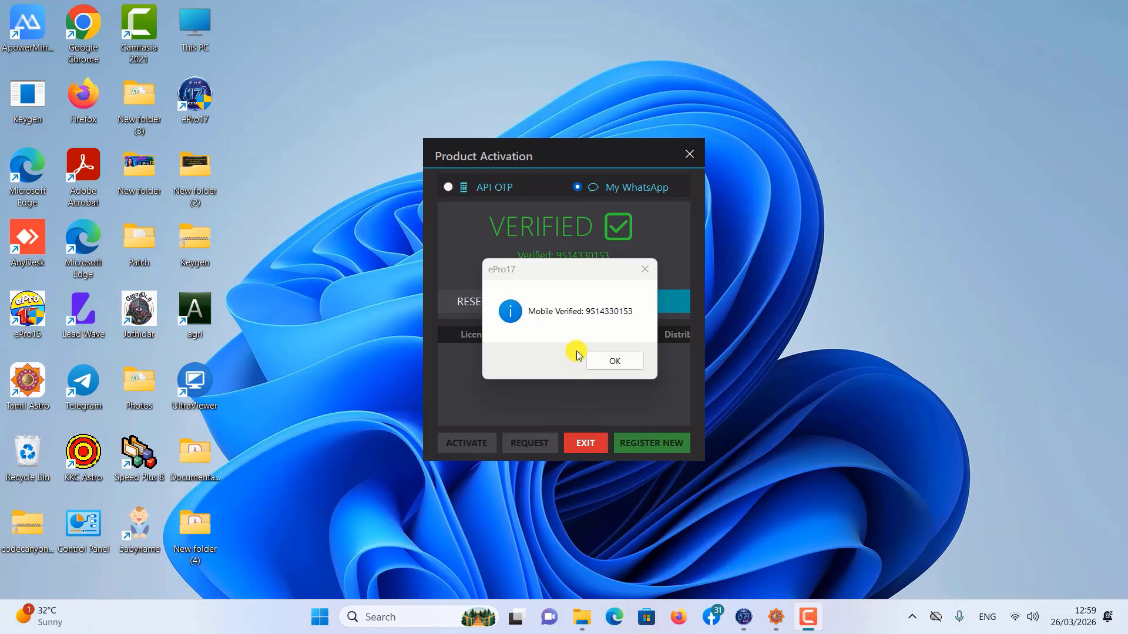
Step: Dismiss the mobile verification message, select the active license entry, and activate the product with it
{"action": "left_click", "coordinate": [611, 361]}
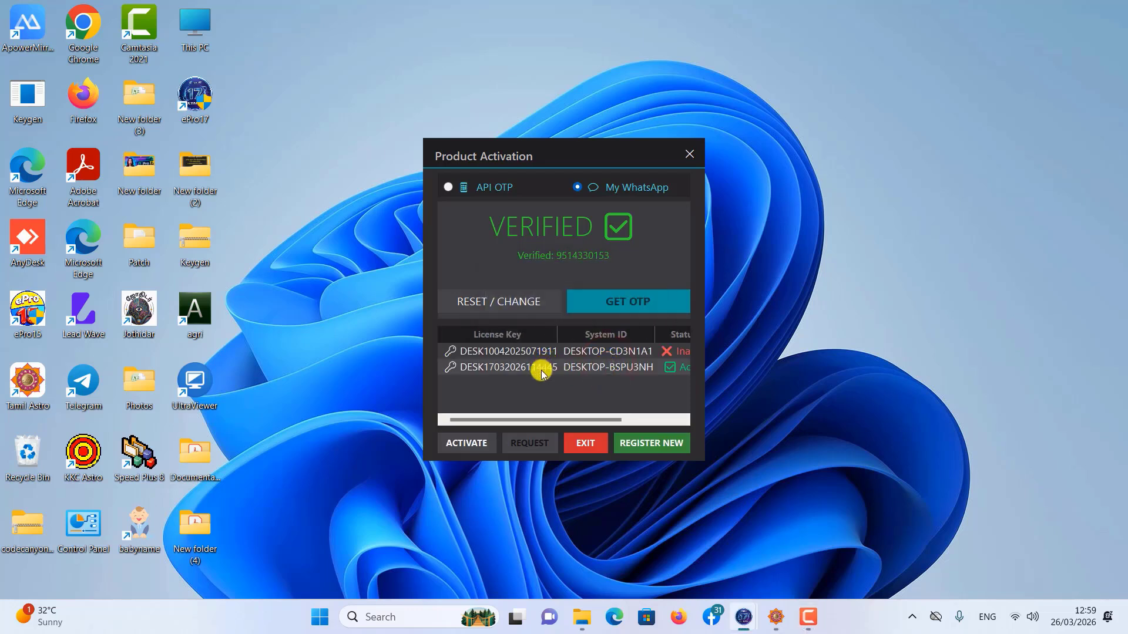
{"action": "left_click", "coordinate": [537, 369]}
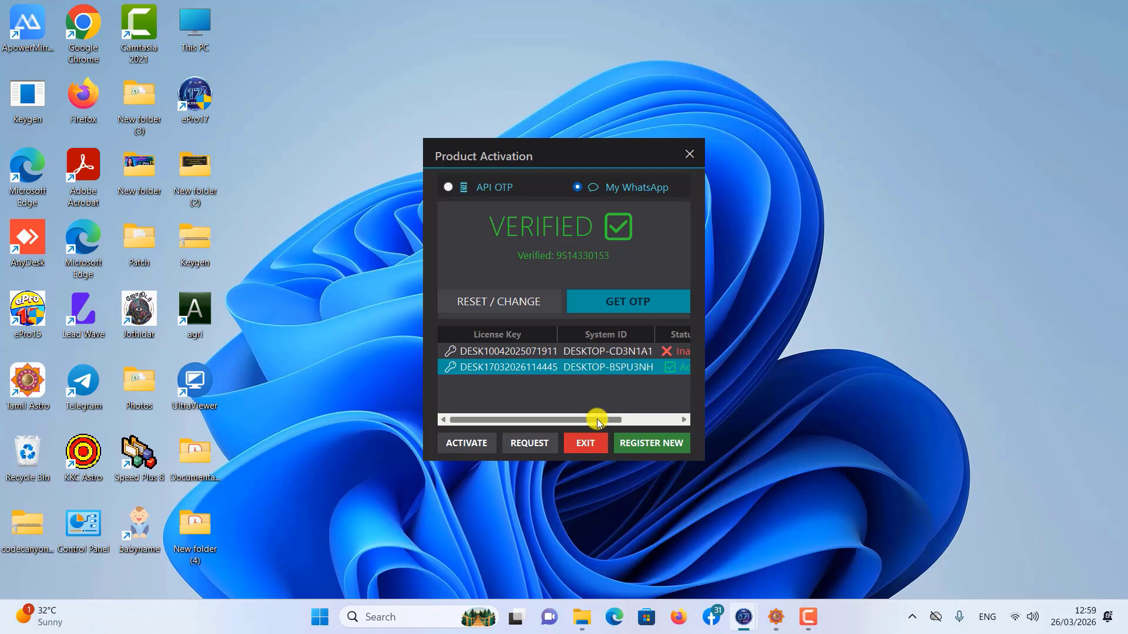
{"action": "left_click_drag", "start_coordinate": [594, 419], "coordinate": [674, 423]}
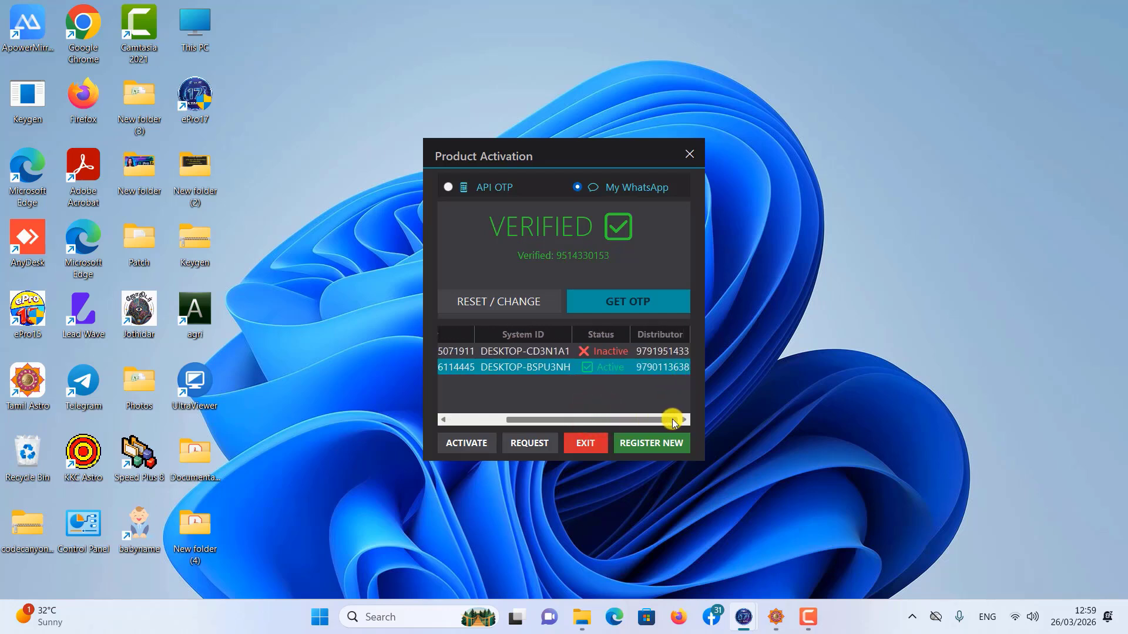
{"action": "left_click", "coordinate": [598, 368]}
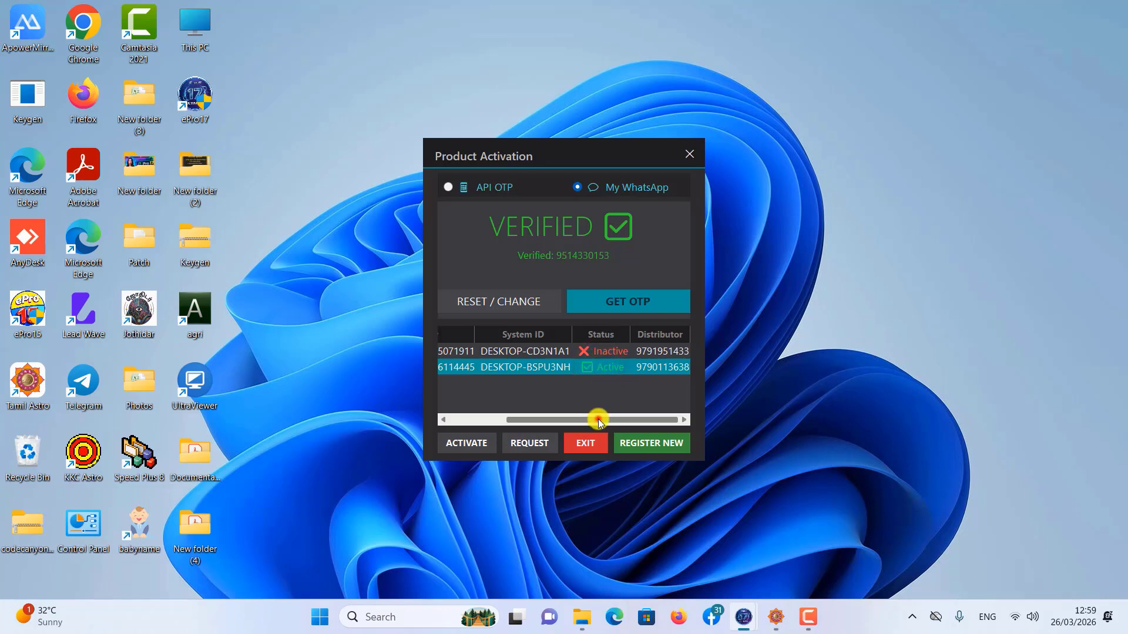
{"action": "left_click_drag", "start_coordinate": [598, 419], "coordinate": [441, 421]}
{"action": "left_click_drag", "start_coordinate": [604, 417], "coordinate": [639, 424]}
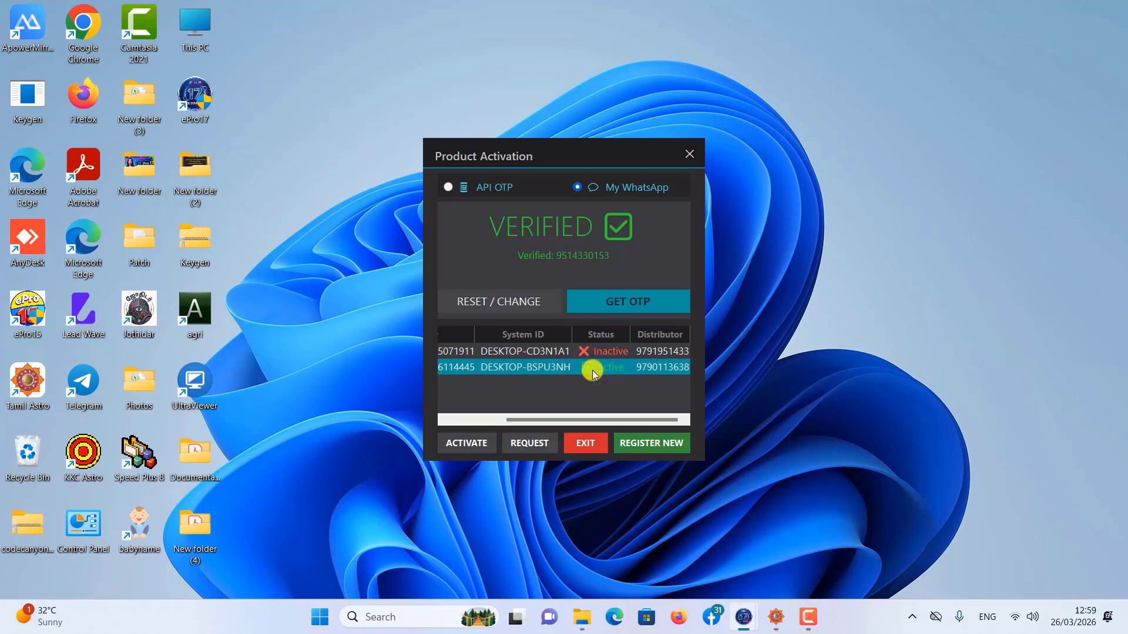
{"action": "left_click", "coordinate": [459, 444]}
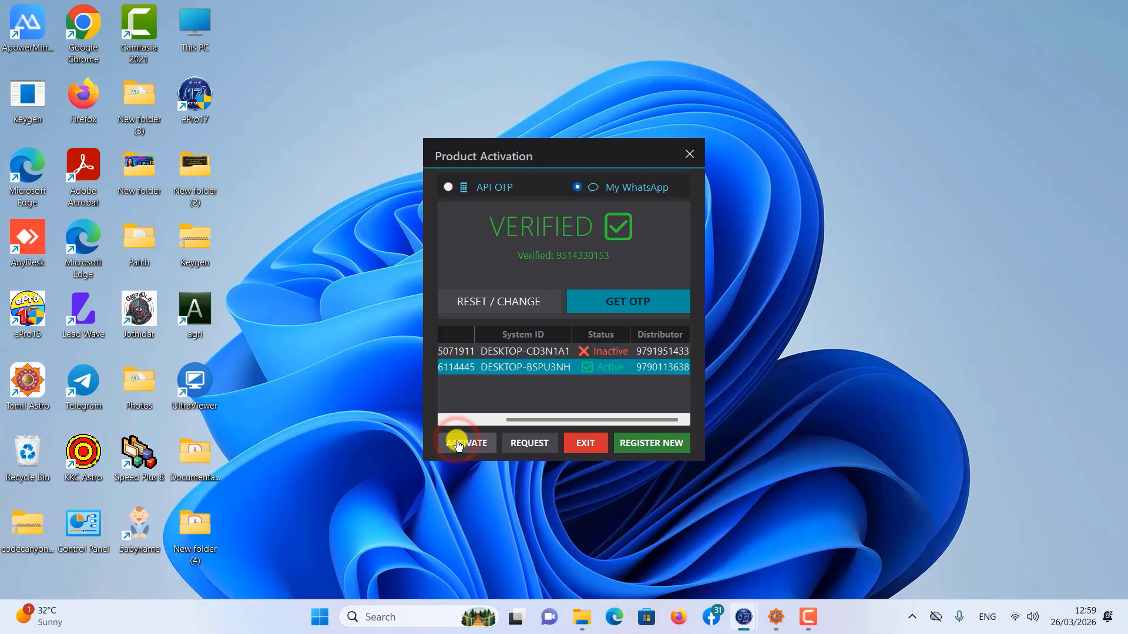
{"action": "left_click", "coordinate": [607, 362]}
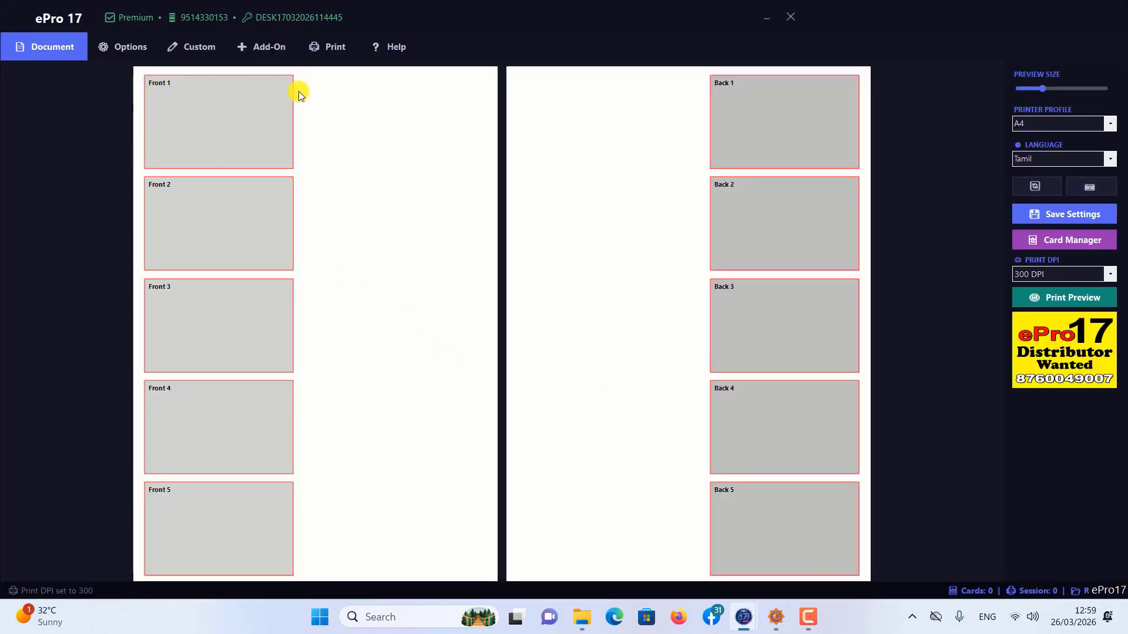
Step: Review the available profiles in the printer setup and close the Printer Profile Manager without changing anything
{"action": "left_click", "coordinate": [126, 50]}
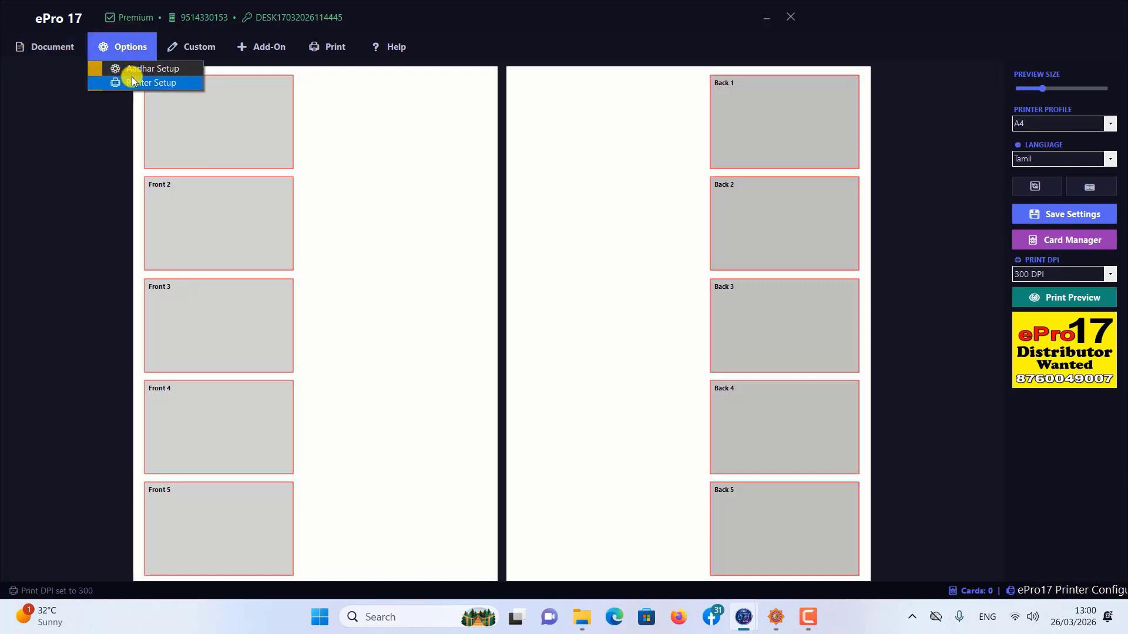
{"action": "left_click", "coordinate": [132, 77]}
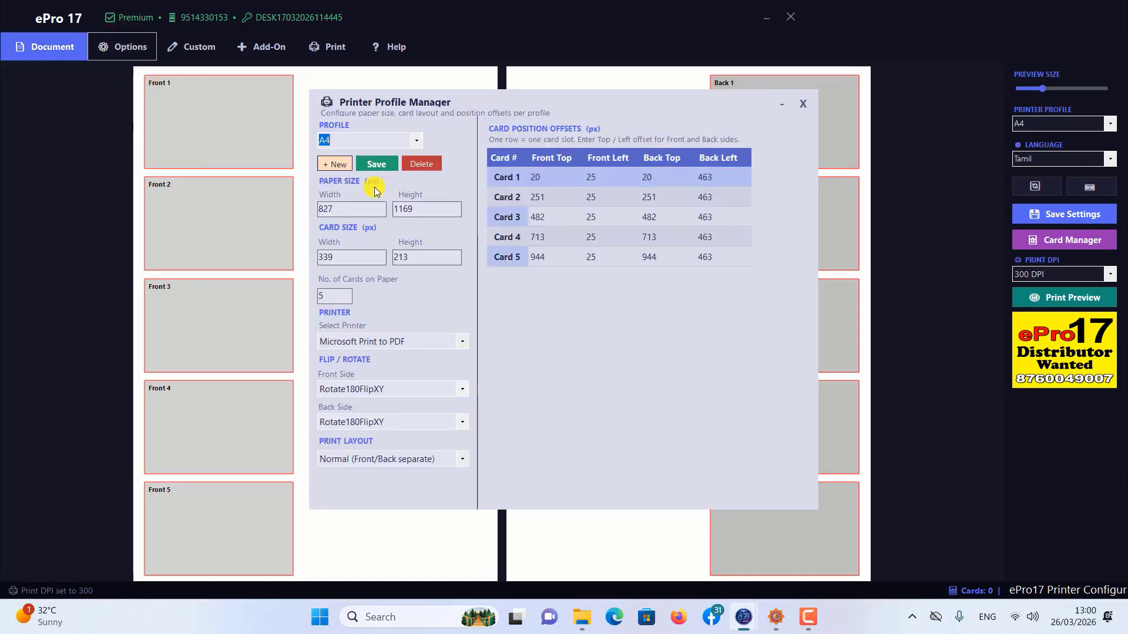
{"action": "left_click", "coordinate": [415, 142]}
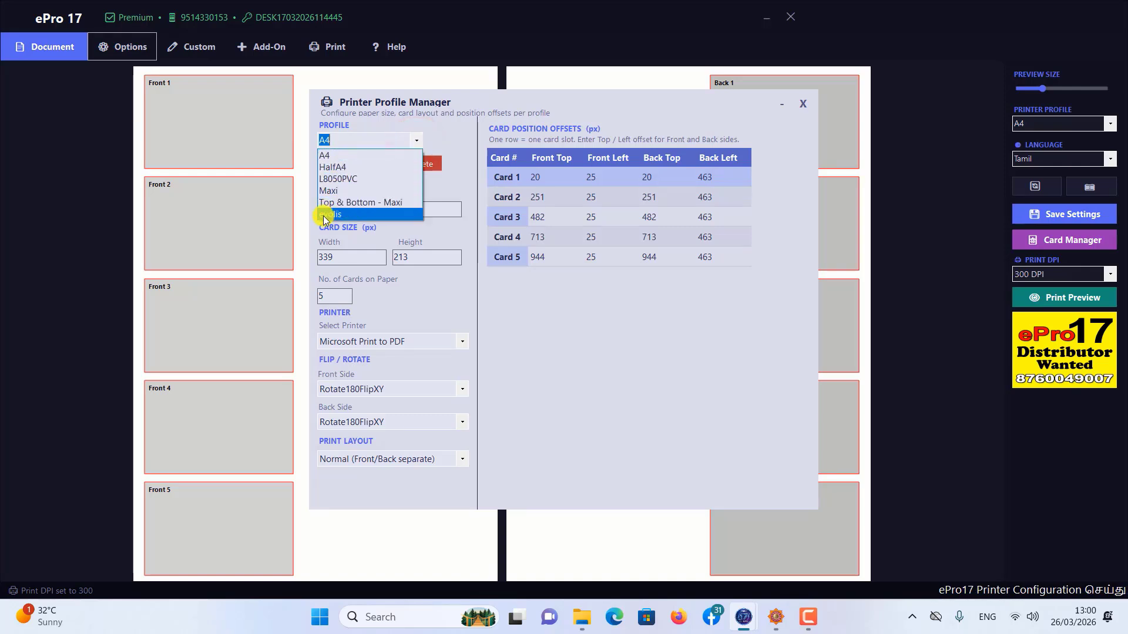
{"action": "left_click", "coordinate": [459, 176]}
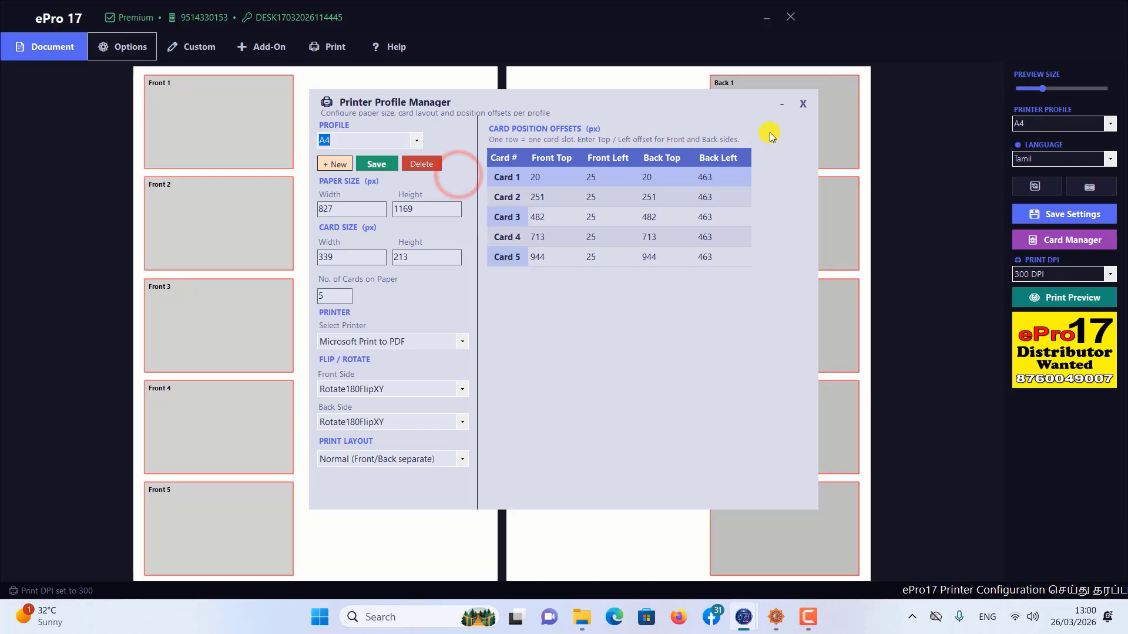
{"action": "left_click", "coordinate": [805, 112]}
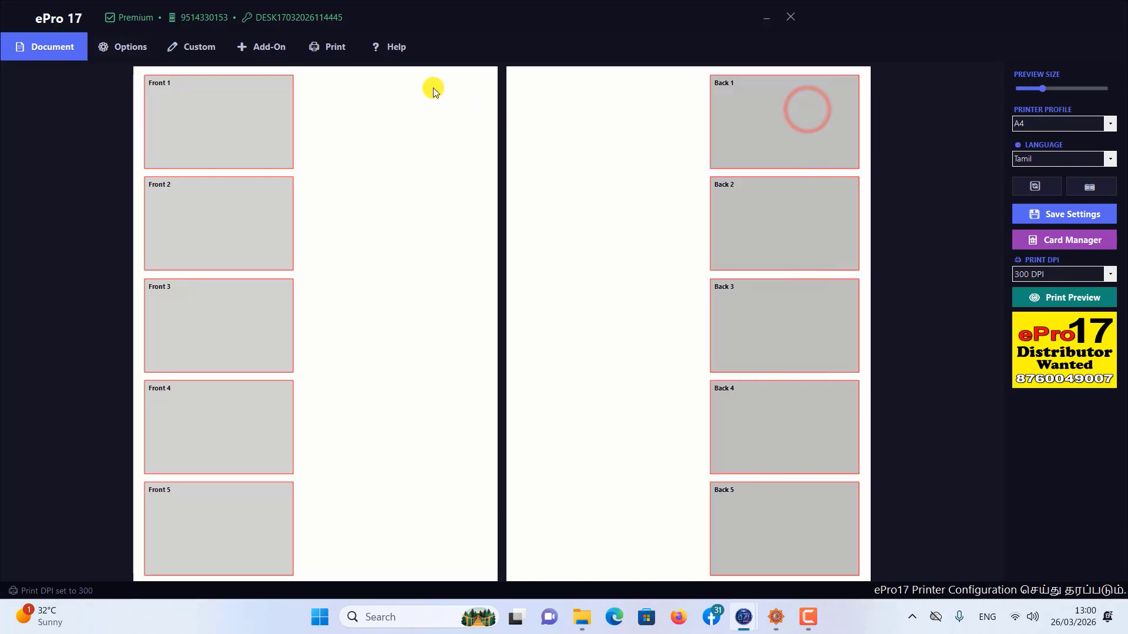
{"action": "left_click", "coordinate": [395, 49]}
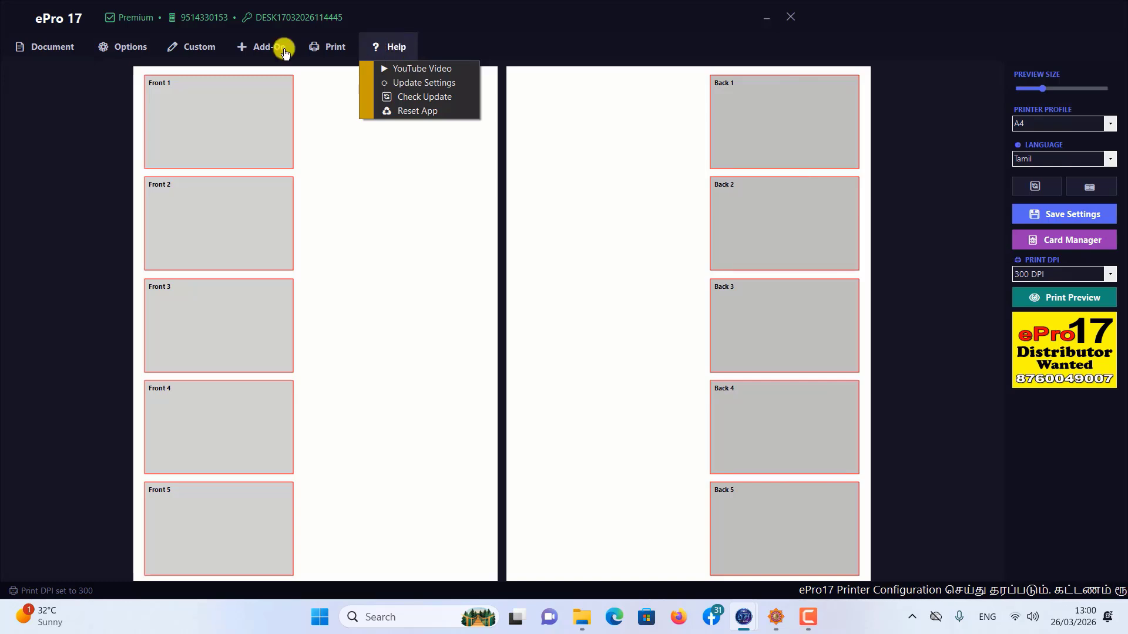
{"action": "left_click", "coordinate": [66, 46]}
{"action": "left_click", "coordinate": [125, 52]}
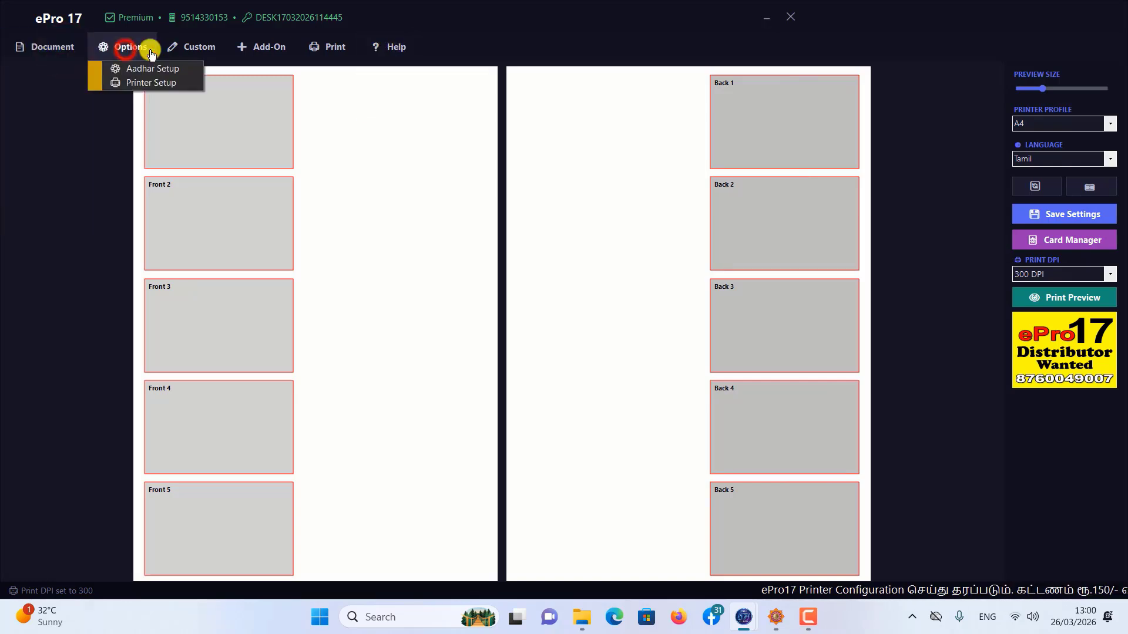
{"action": "left_click", "coordinate": [193, 52]}
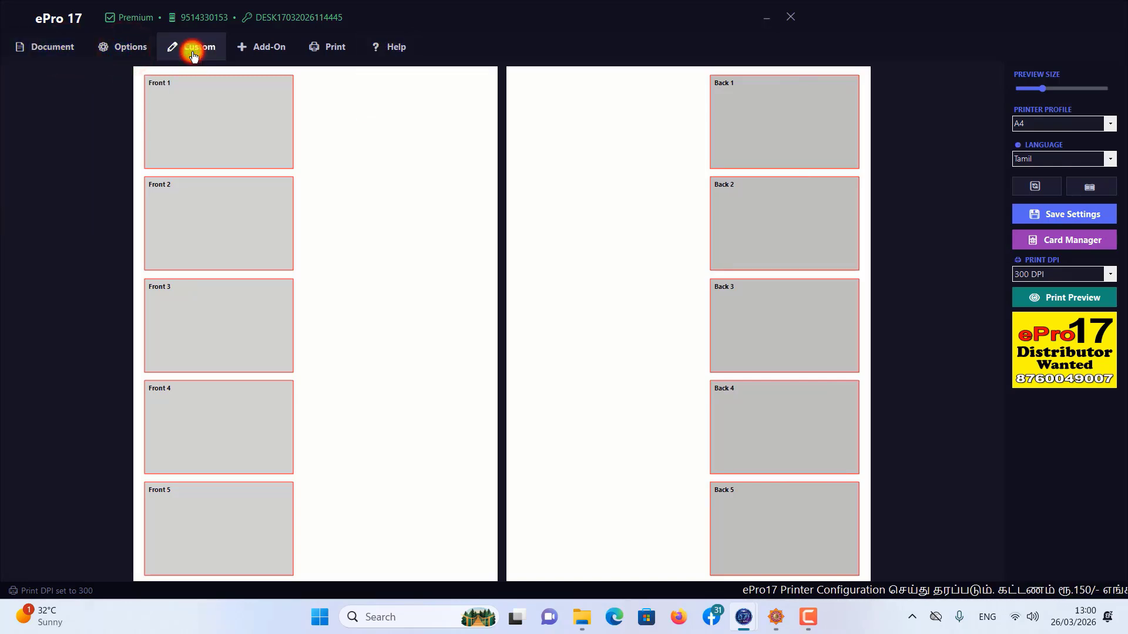
{"action": "left_click", "coordinate": [253, 52]}
{"action": "left_click", "coordinate": [332, 54]}
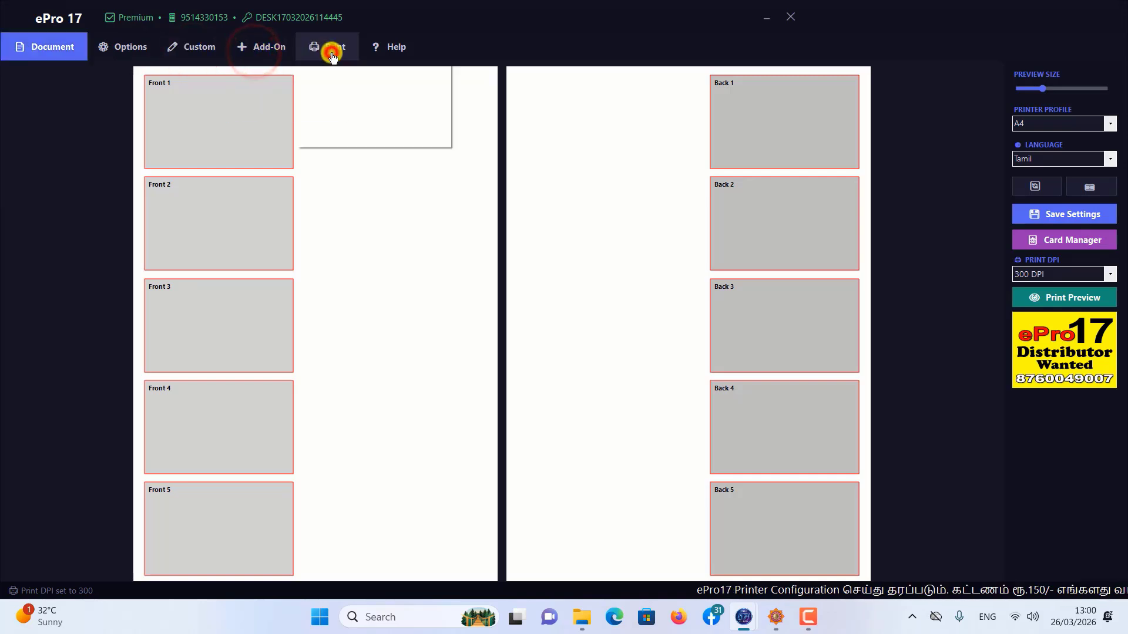
Step: Sync the Aadhar Settings, Color Aadhar Settings and Printer Settings from the admin template
{"action": "left_click", "coordinate": [403, 48]}
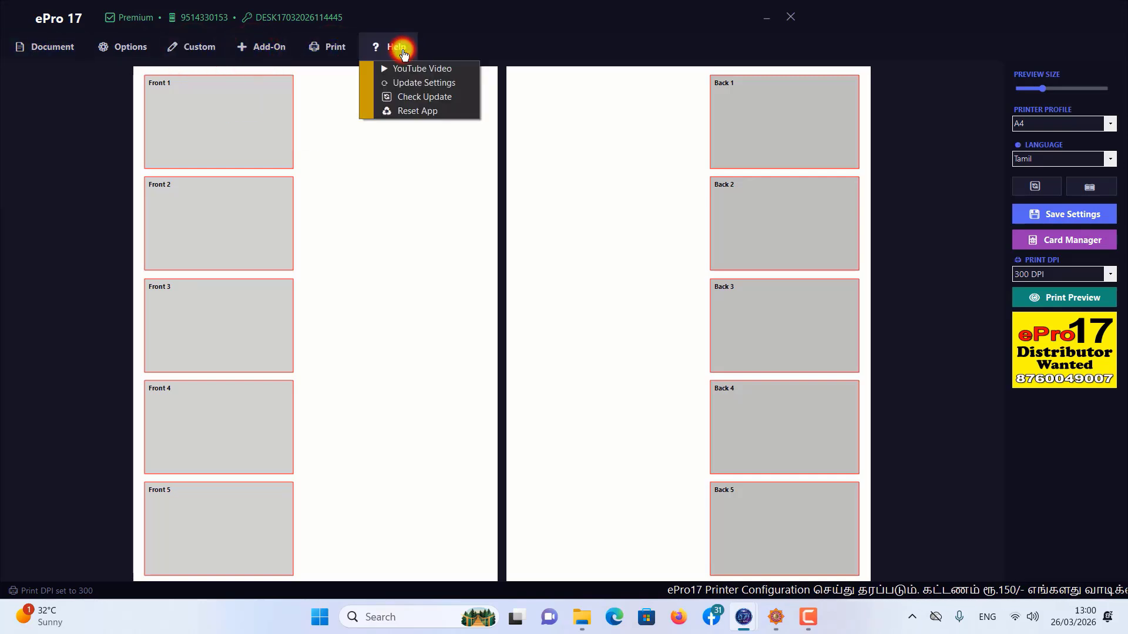
{"action": "left_click", "coordinate": [404, 93]}
{"action": "left_click", "coordinate": [455, 253]}
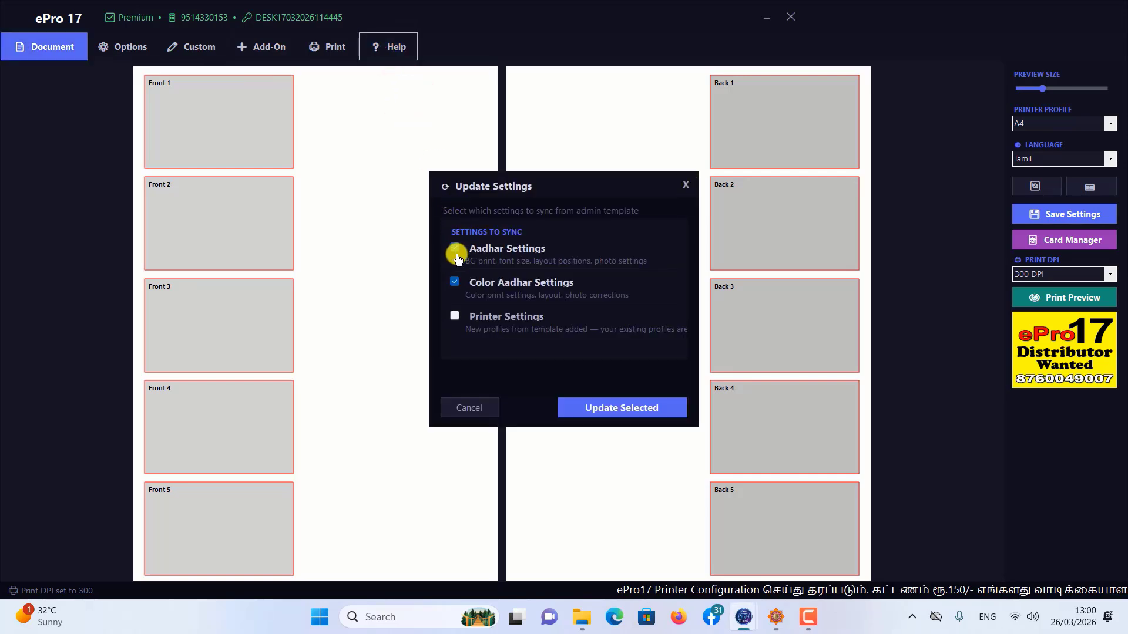
{"action": "left_click", "coordinate": [455, 317]}
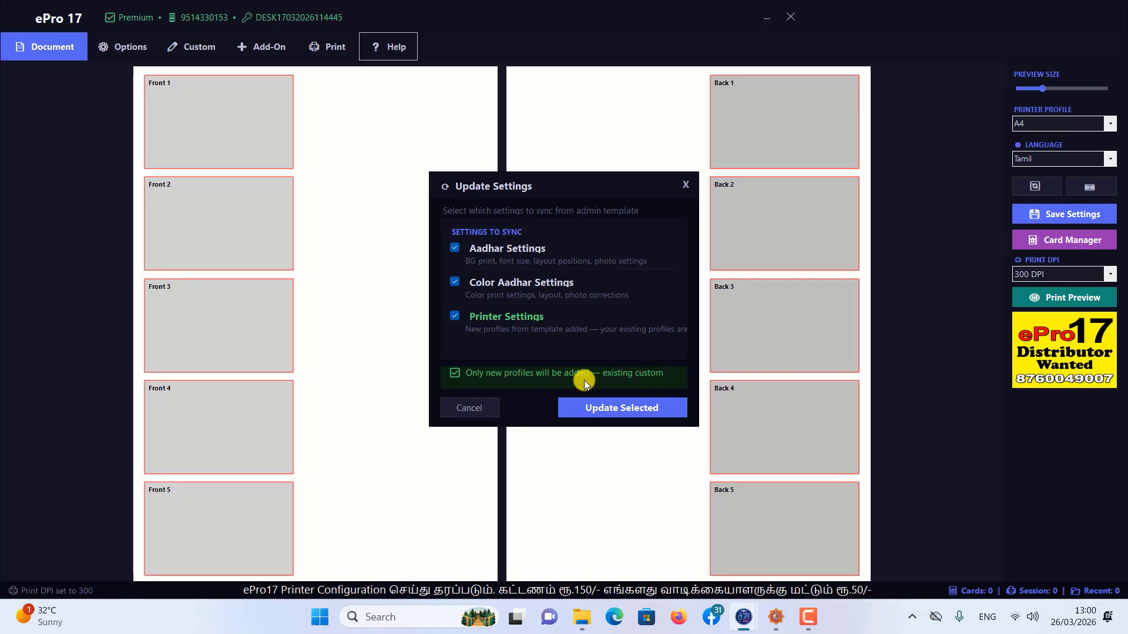
{"action": "left_click", "coordinate": [603, 409]}
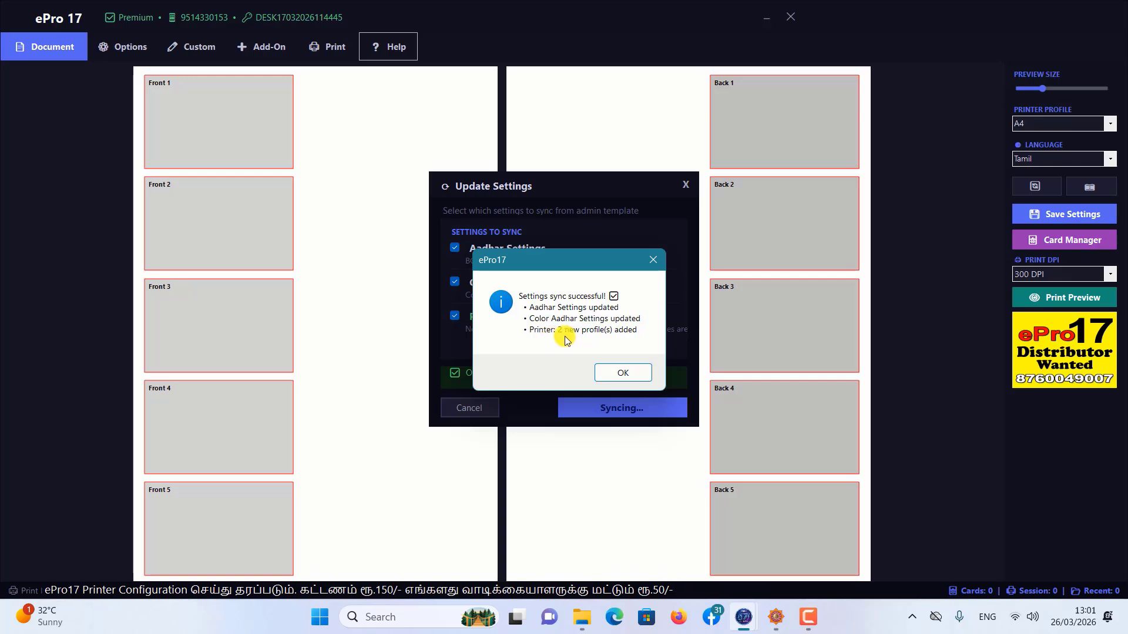
{"action": "left_click", "coordinate": [622, 372]}
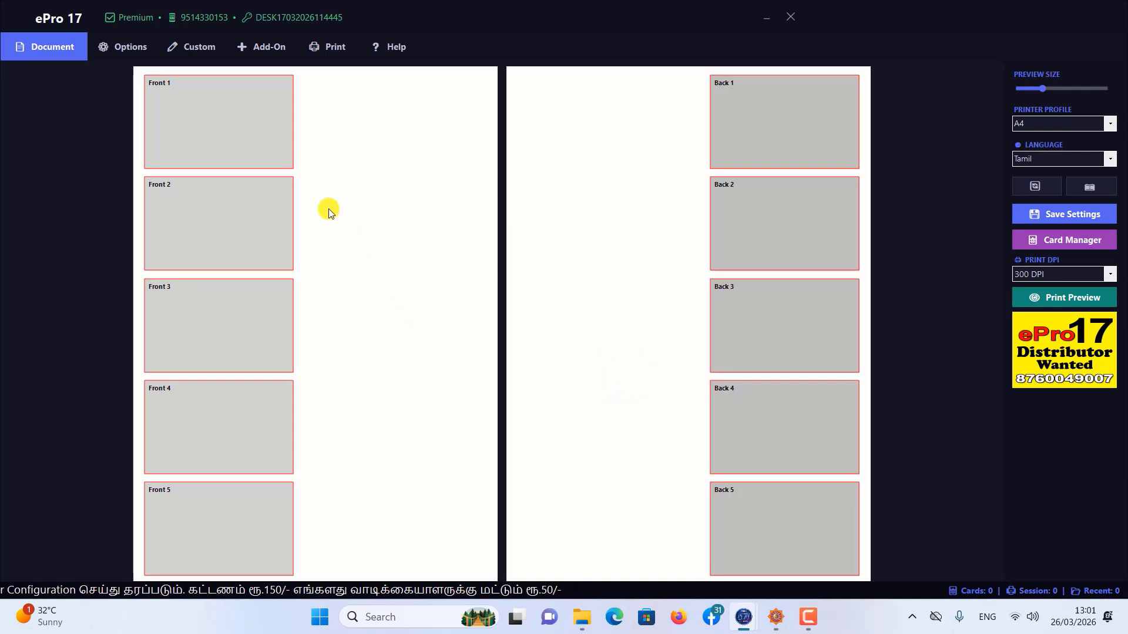
Step: Check the printer profile choices in the main window without changing the profile, and close the program
{"action": "left_click", "coordinate": [1115, 122]}
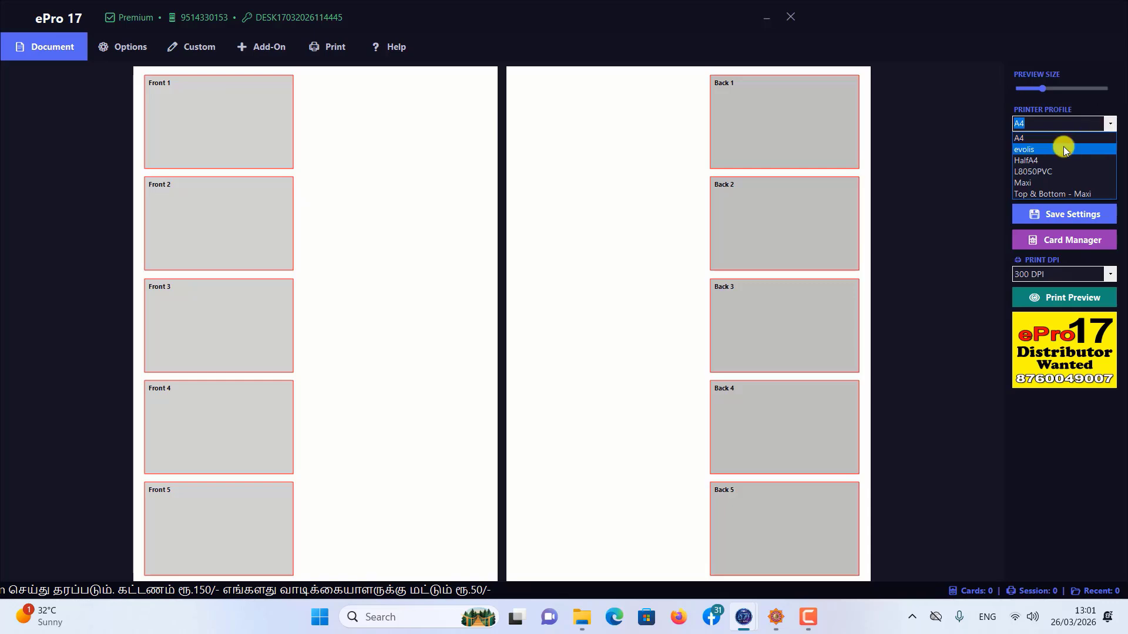
{"action": "left_click", "coordinate": [974, 213]}
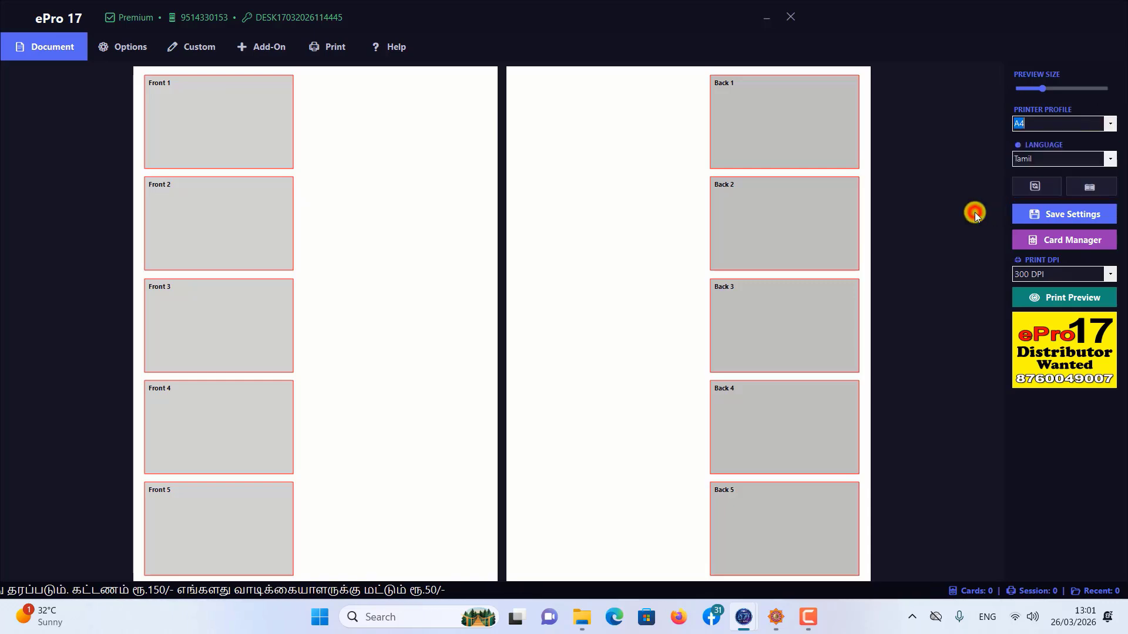
{"action": "left_click", "coordinate": [790, 19]}
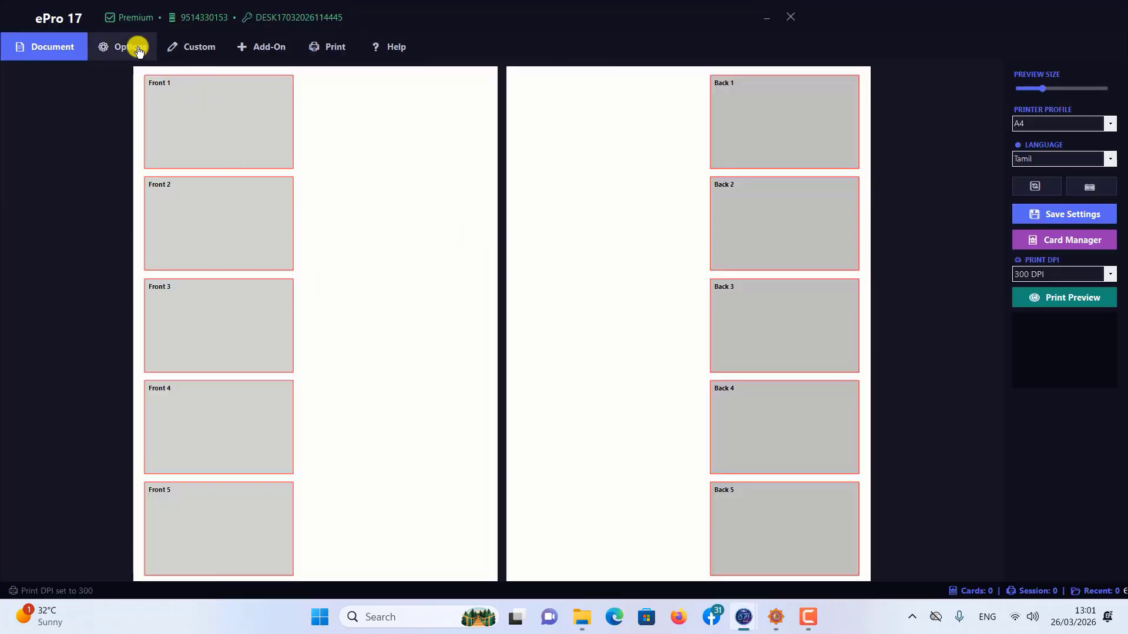
Step: Load the Maxi - Epson L3110 profile in the Printer Profile Manager and keep it selected
{"action": "left_click", "coordinate": [139, 50]}
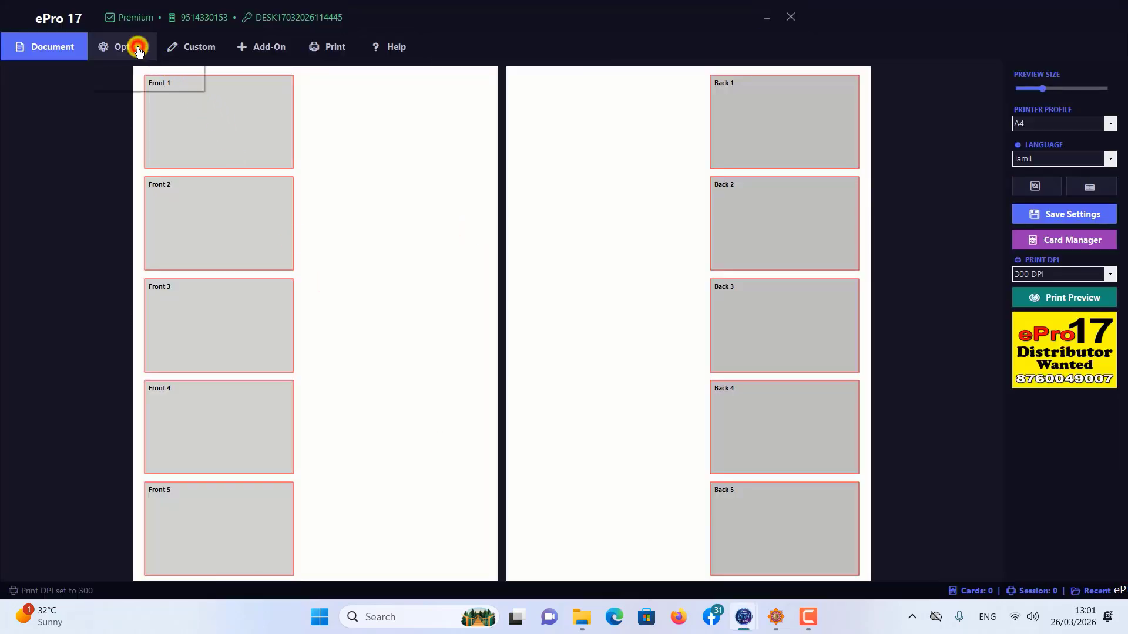
{"action": "left_click", "coordinate": [139, 82]}
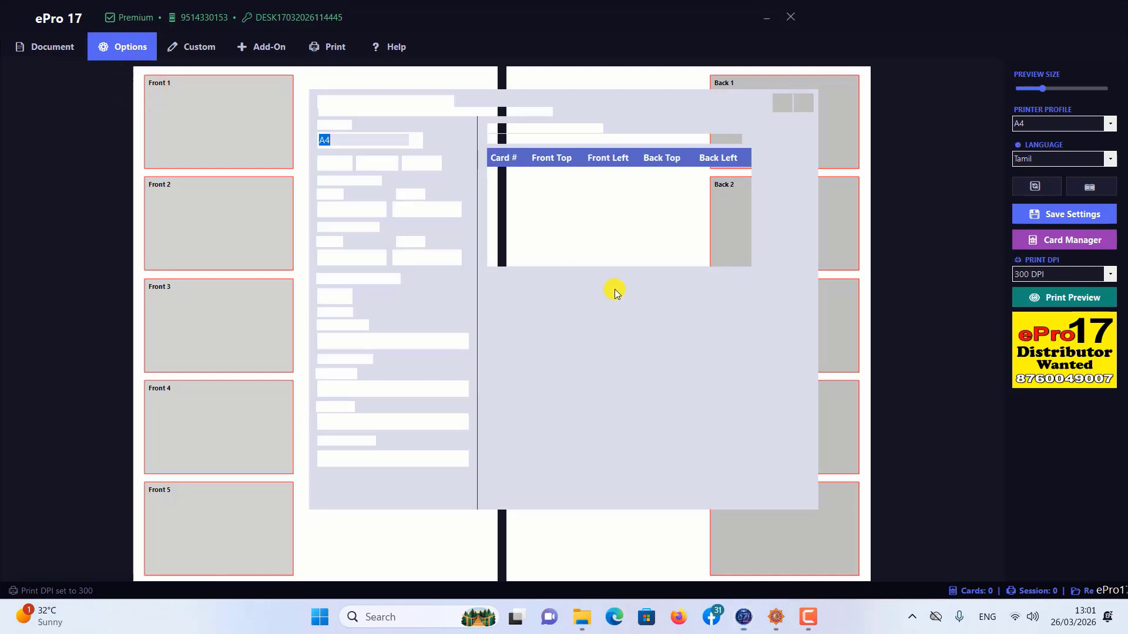
{"action": "left_click", "coordinate": [416, 141]}
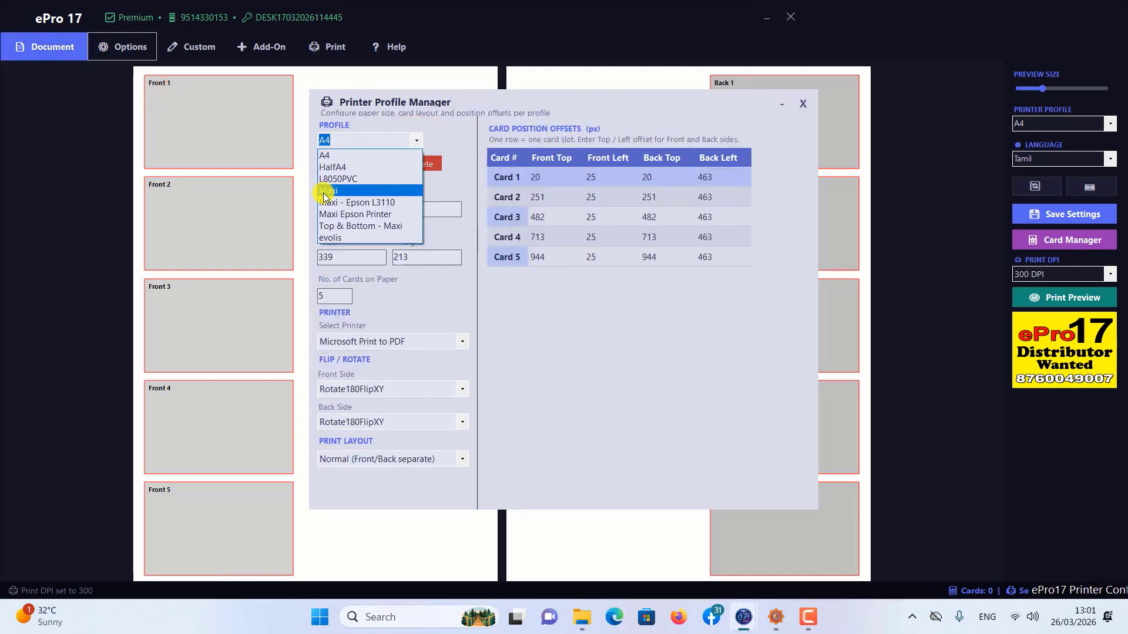
{"action": "left_click", "coordinate": [384, 203]}
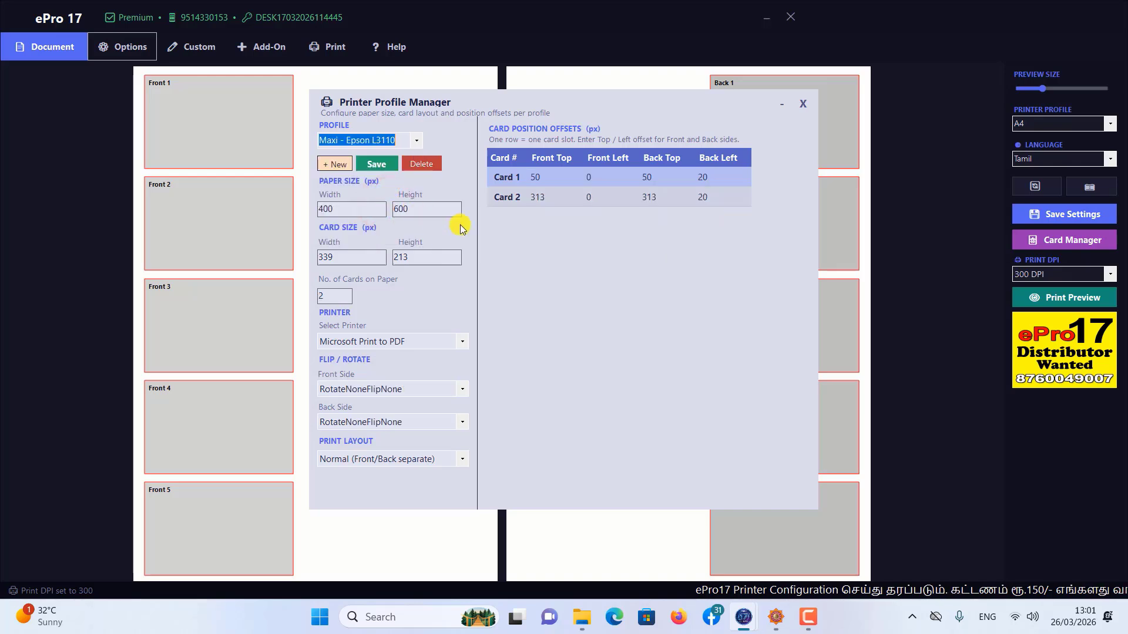
{"action": "left_click", "coordinate": [416, 142]}
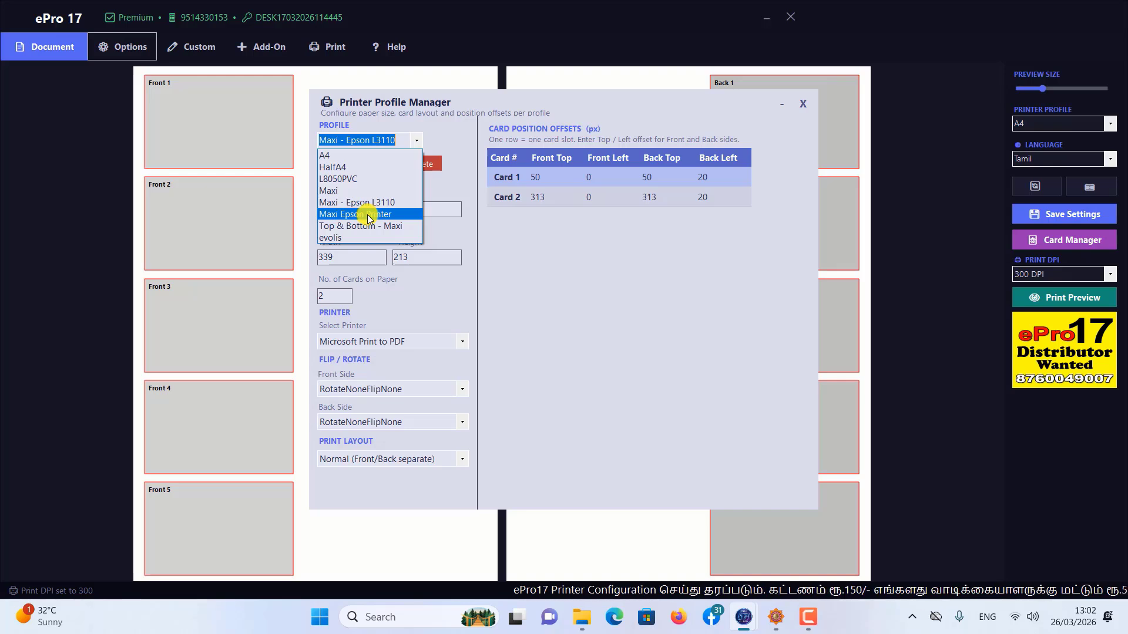
{"action": "left_click", "coordinate": [494, 217]}
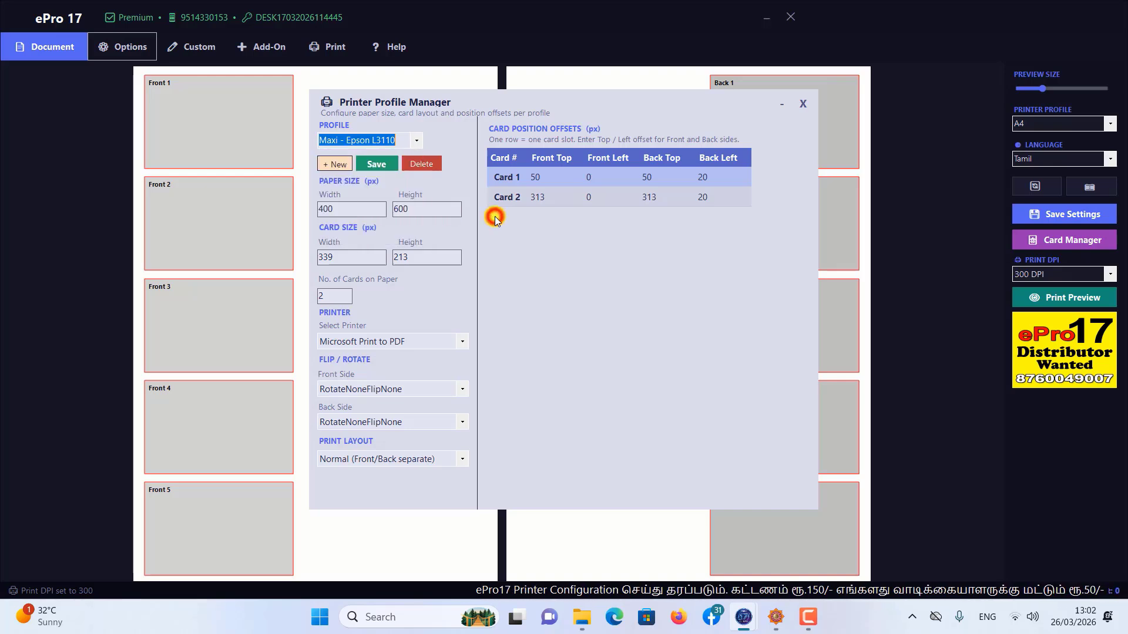
Step: Examine the Back Left position offsets of Card 1 and Card 2 in the Maxi - Epson L3110 profile
{"action": "left_click", "coordinate": [710, 176]}
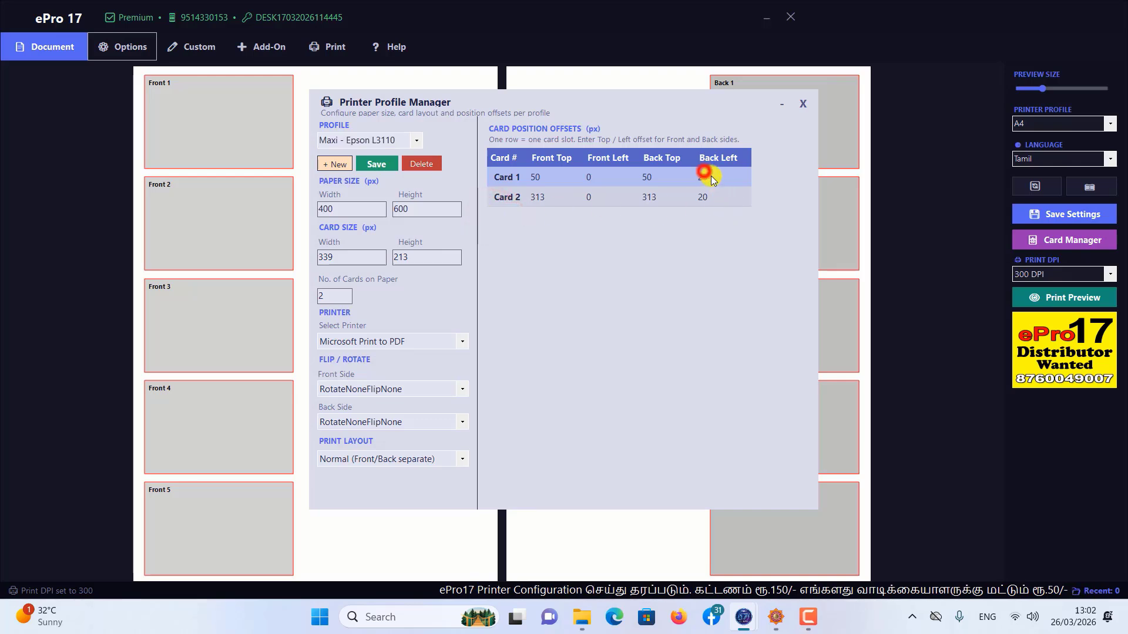
{"action": "left_click", "coordinate": [706, 201]}
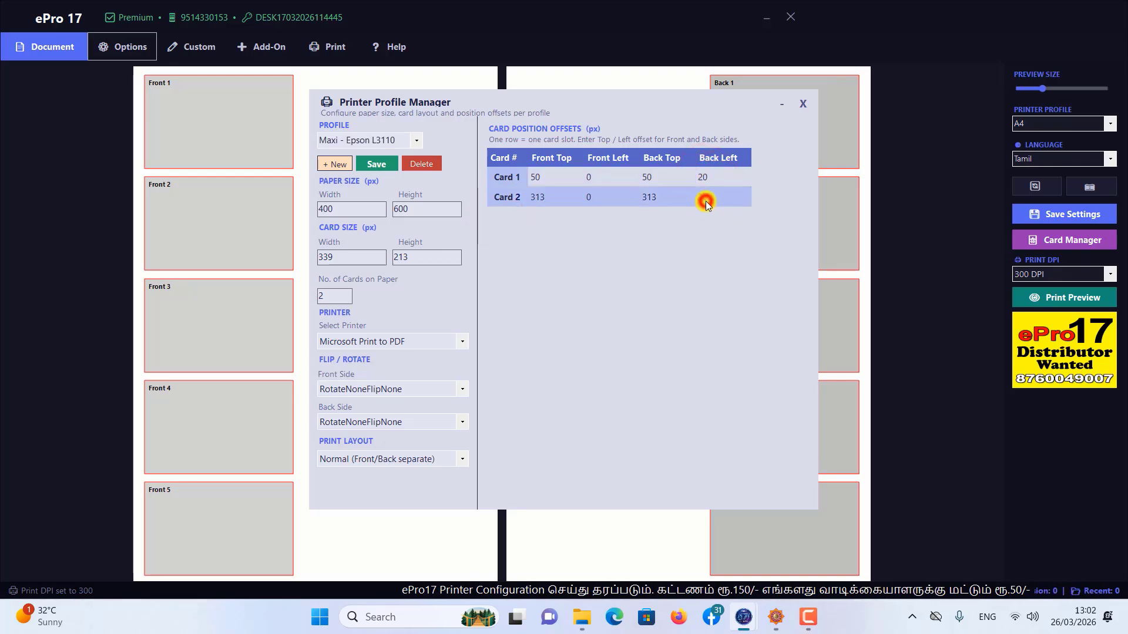
{"action": "left_click", "coordinate": [710, 200]}
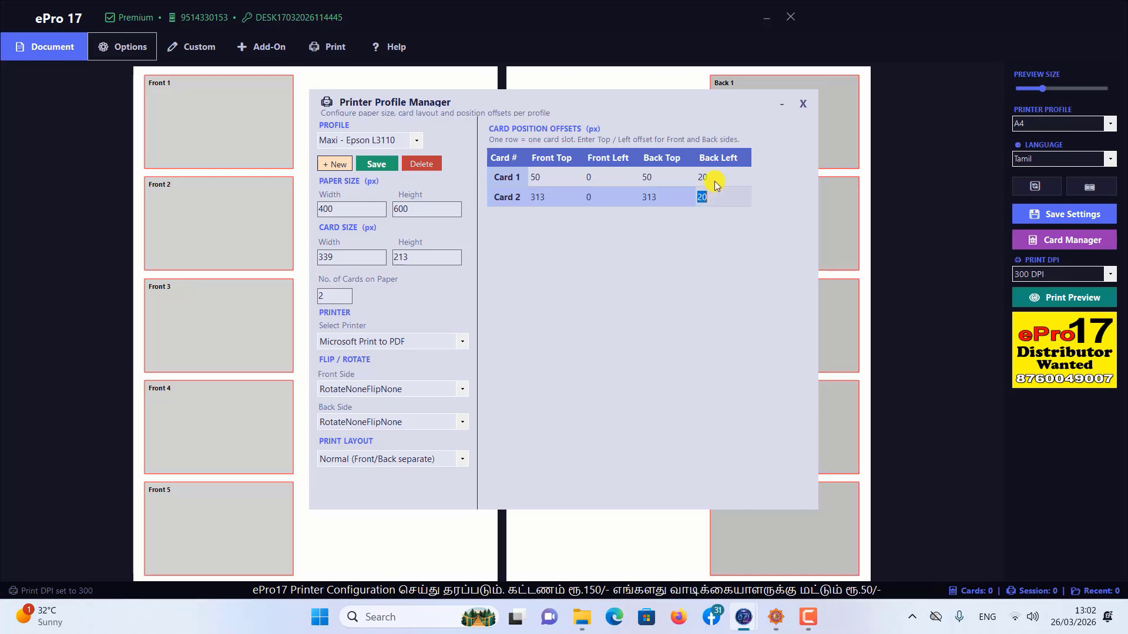
{"action": "left_click", "coordinate": [712, 178]}
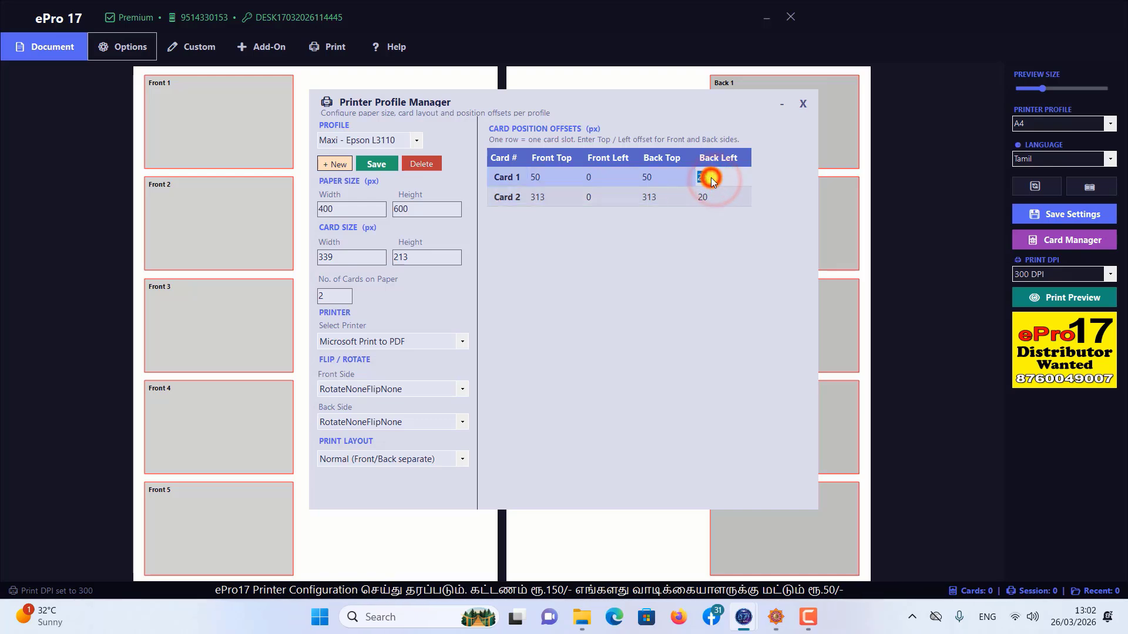
{"action": "left_click", "coordinate": [711, 196]}
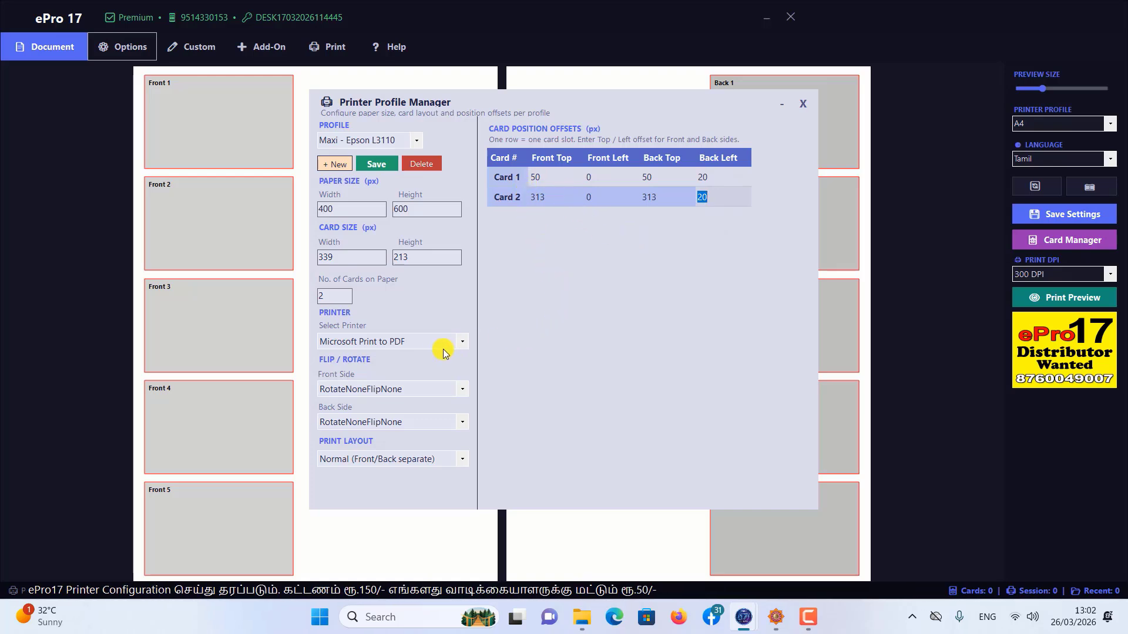
Step: Save the Maxi - Epson L3110 profile with Microsoft Print to PDF kept as its printer, and close the Printer Profile Manager
{"action": "left_click", "coordinate": [461, 343]}
{"action": "left_click", "coordinate": [458, 346]}
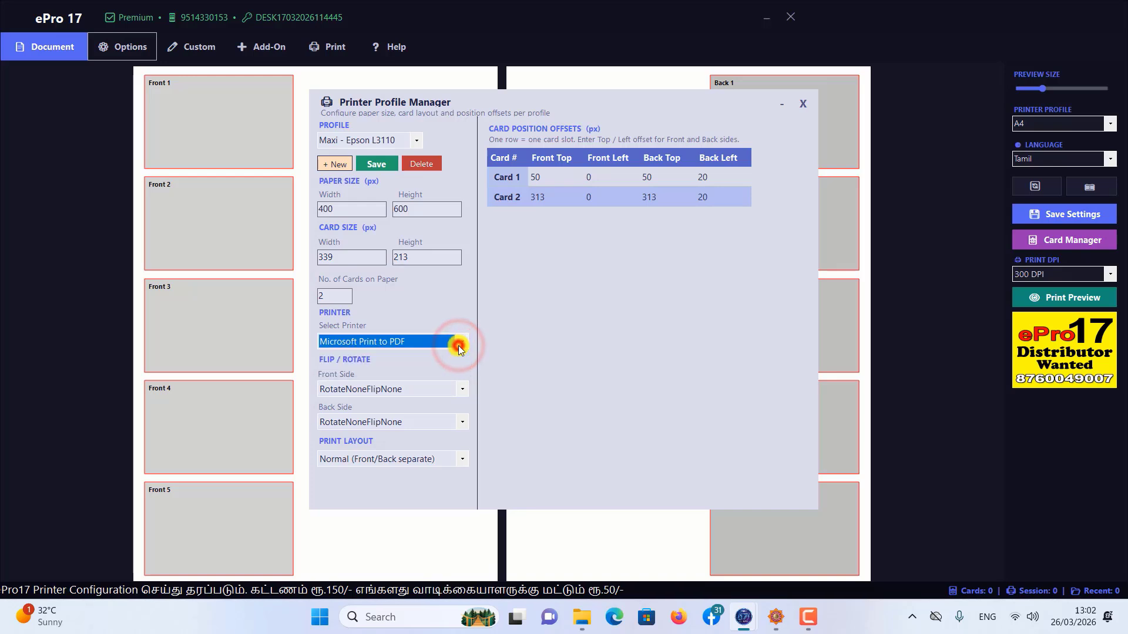
{"action": "left_click", "coordinate": [372, 164]}
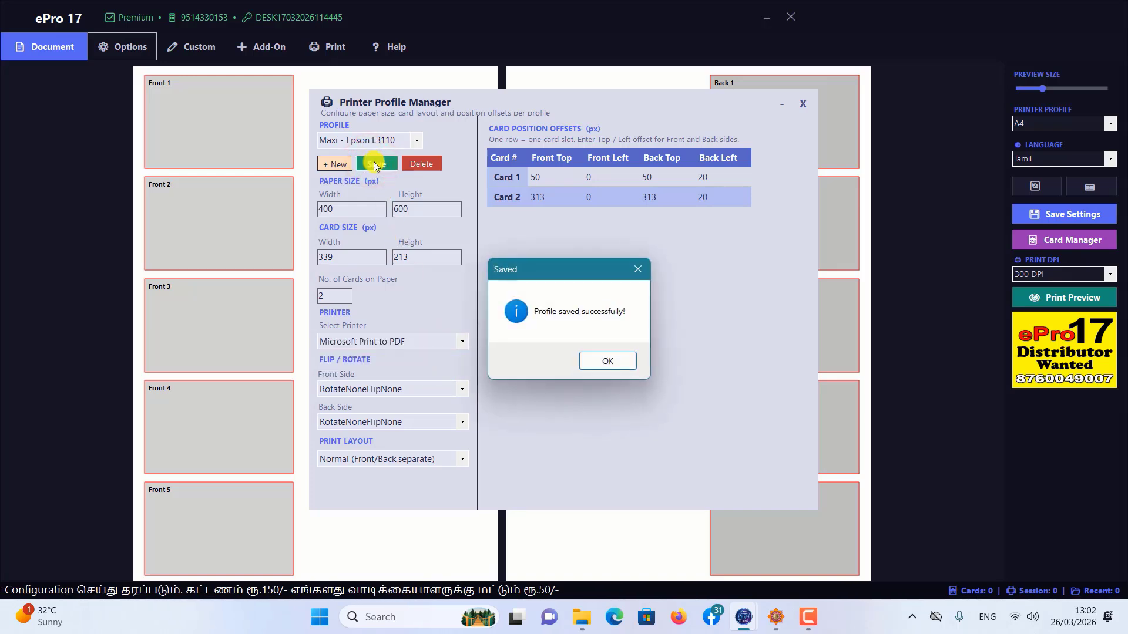
{"action": "left_click", "coordinate": [594, 360]}
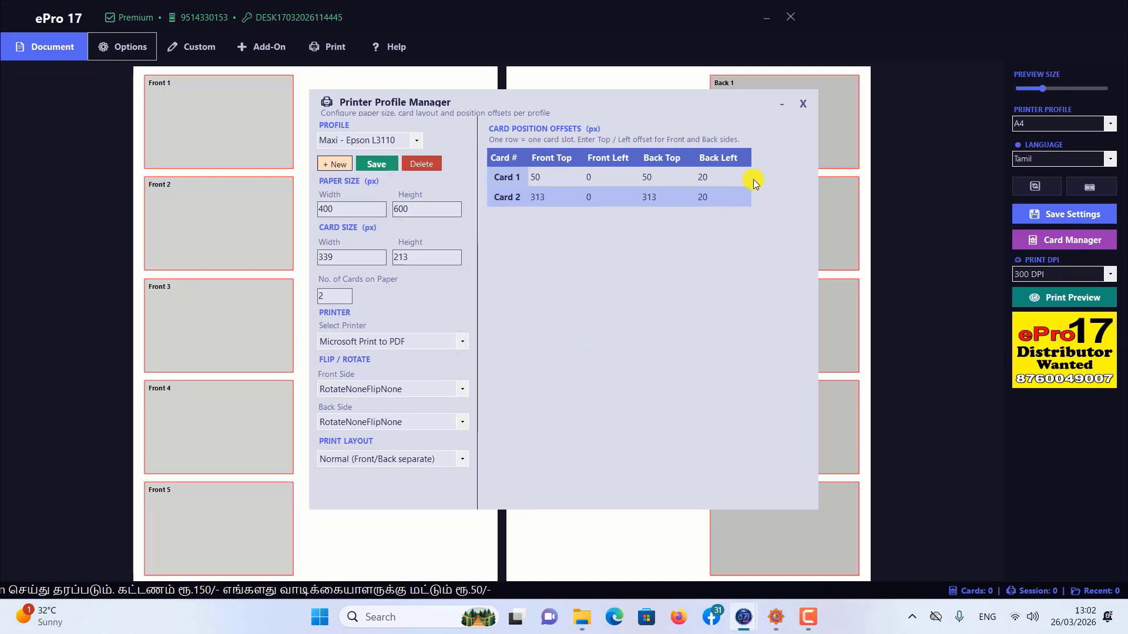
{"action": "left_click", "coordinate": [810, 109]}
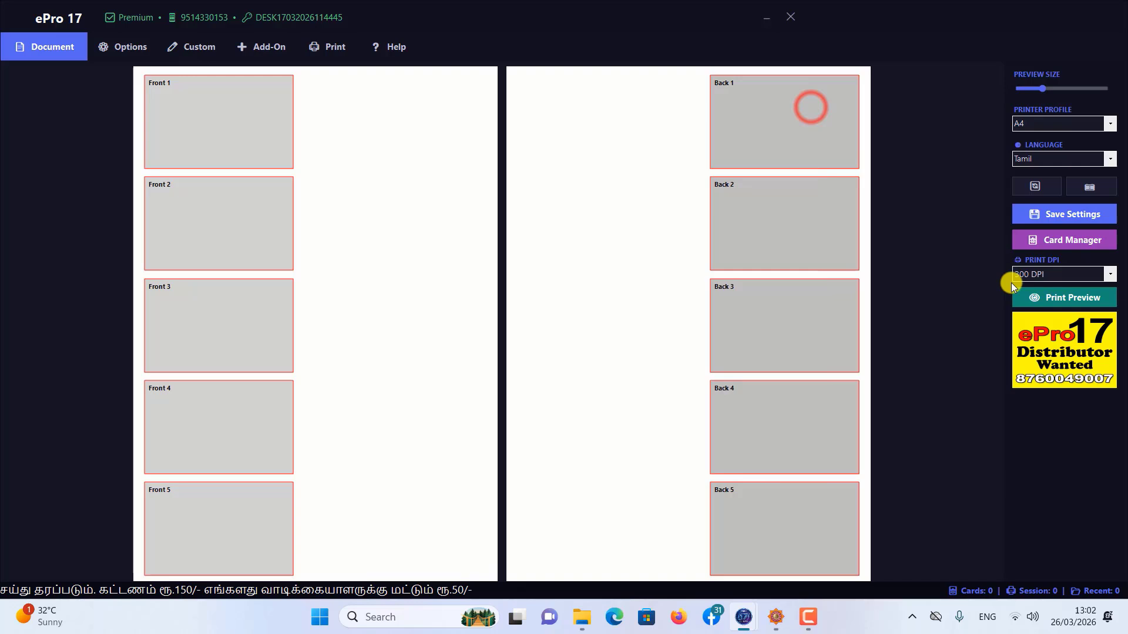
Step: Set the print resolution in the main window to 600 DPI
{"action": "left_click", "coordinate": [1109, 274]}
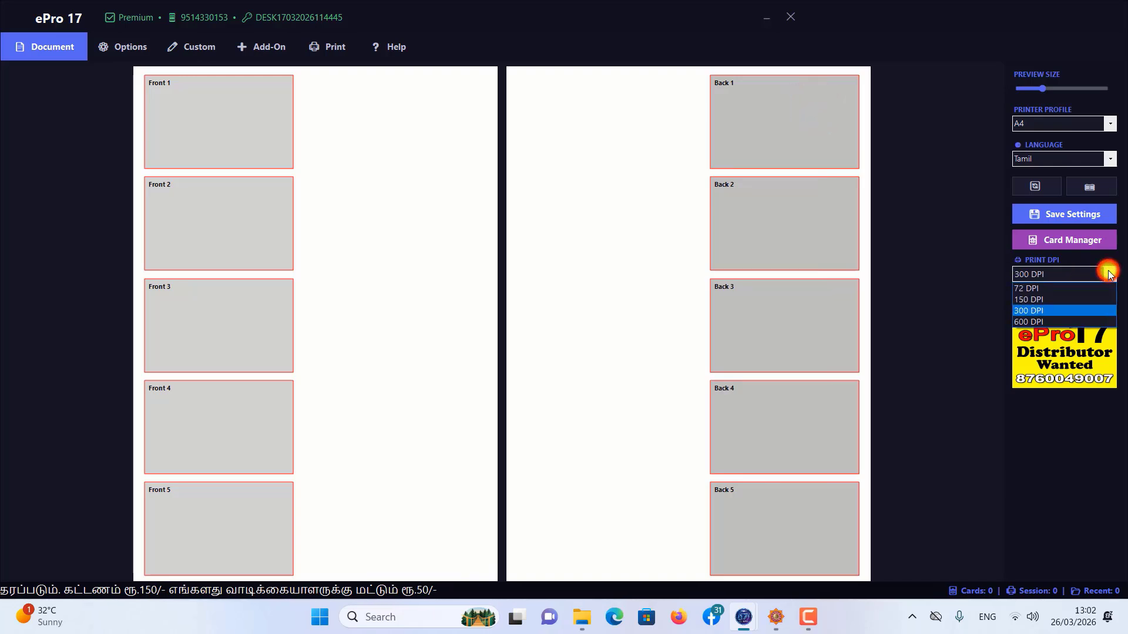
{"action": "left_click", "coordinate": [1041, 323]}
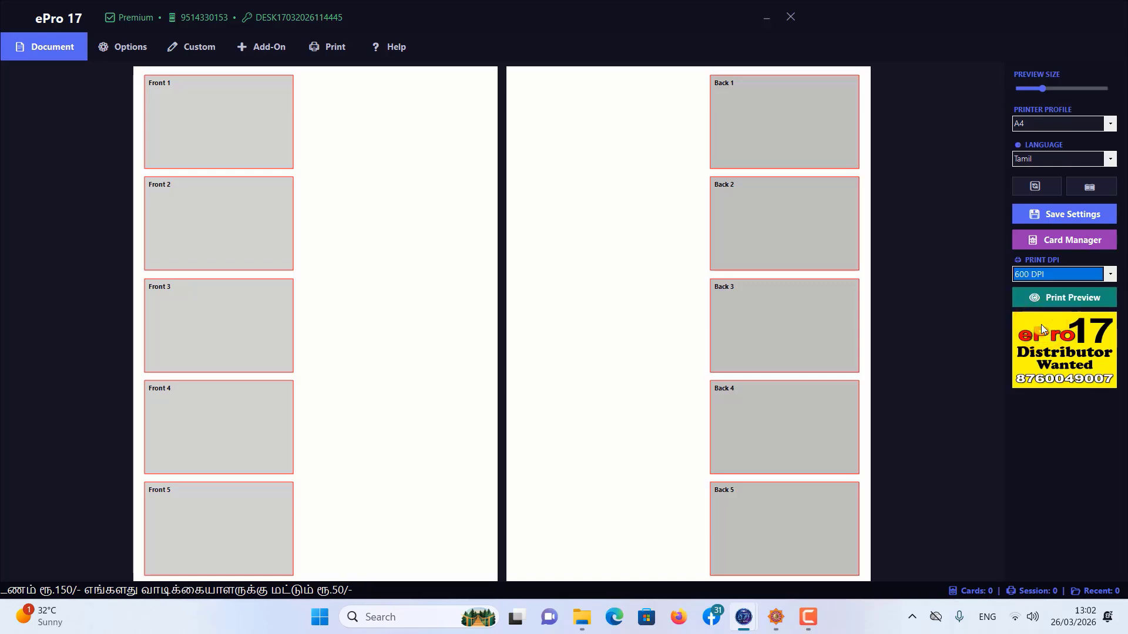